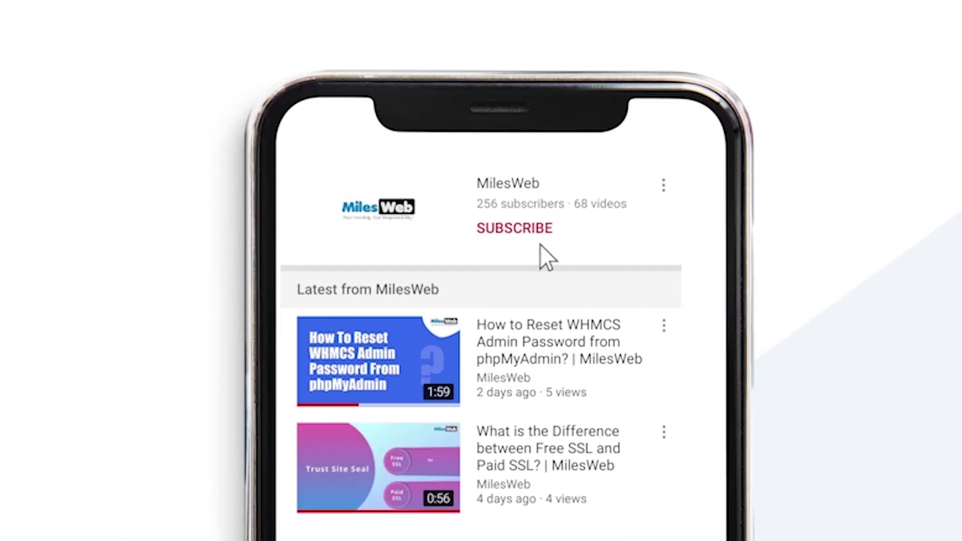
Step: Fill in the root username and password on the WHM login page
left_click(528, 234)
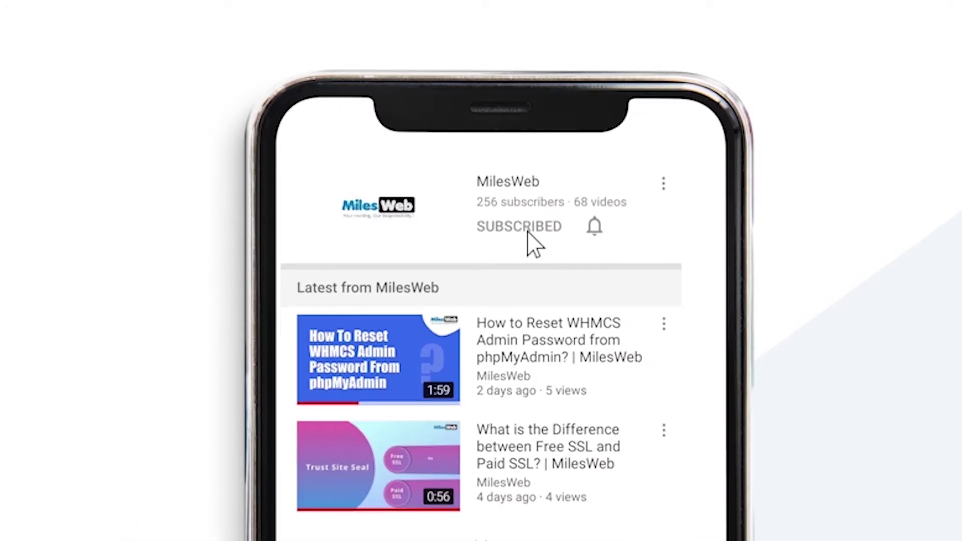
left_click(595, 229)
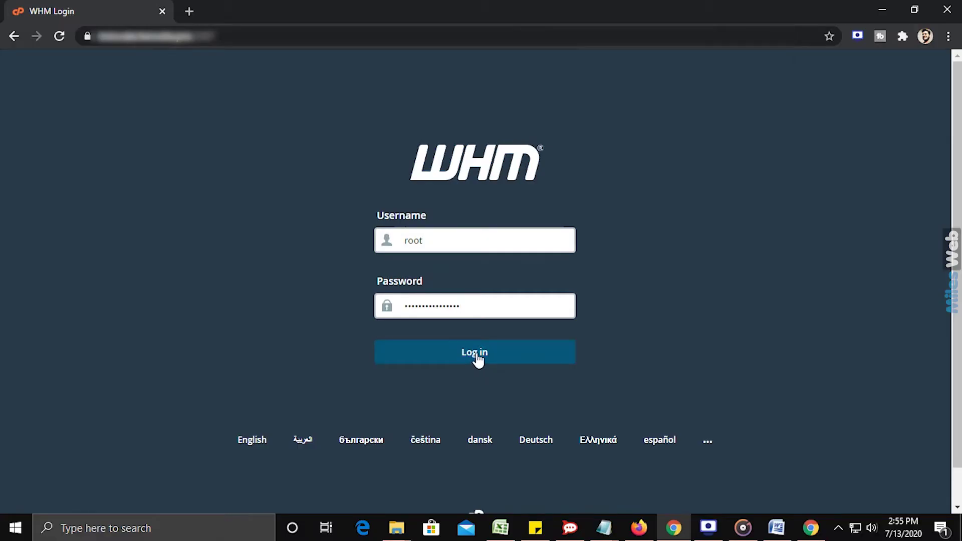
Step: Log in to WHM as root and open Terminal under Server Configuration
left_click(478, 359)
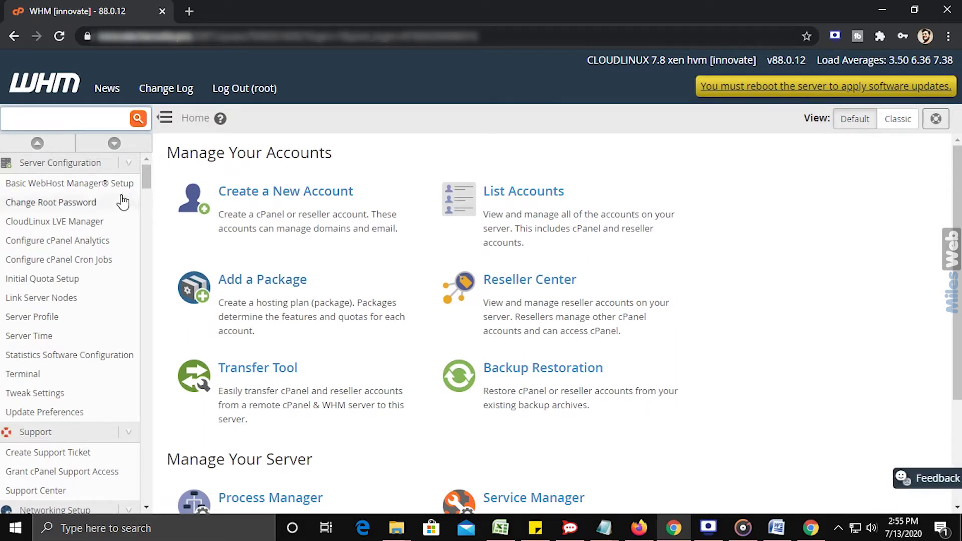
left_click(91, 169)
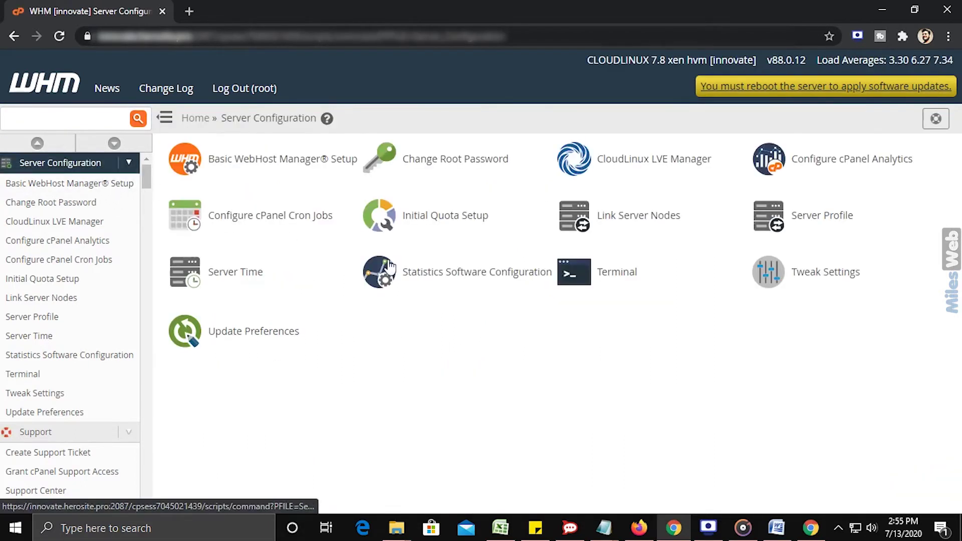
left_click(605, 281)
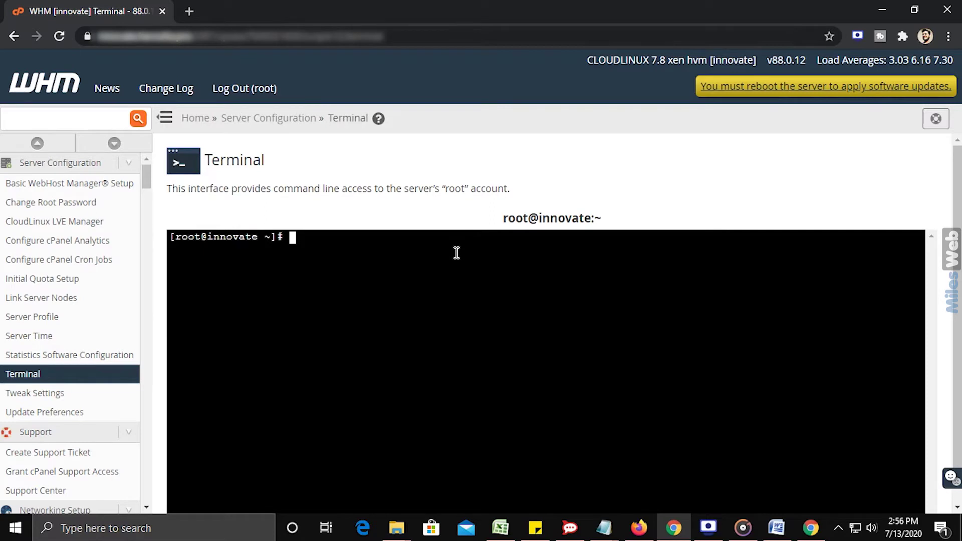
Step: List block devices with ls /sys/block and pick out the xvda disk
type("ls ")
type("/sys")
type("/b")
type("lock")
key("Return")
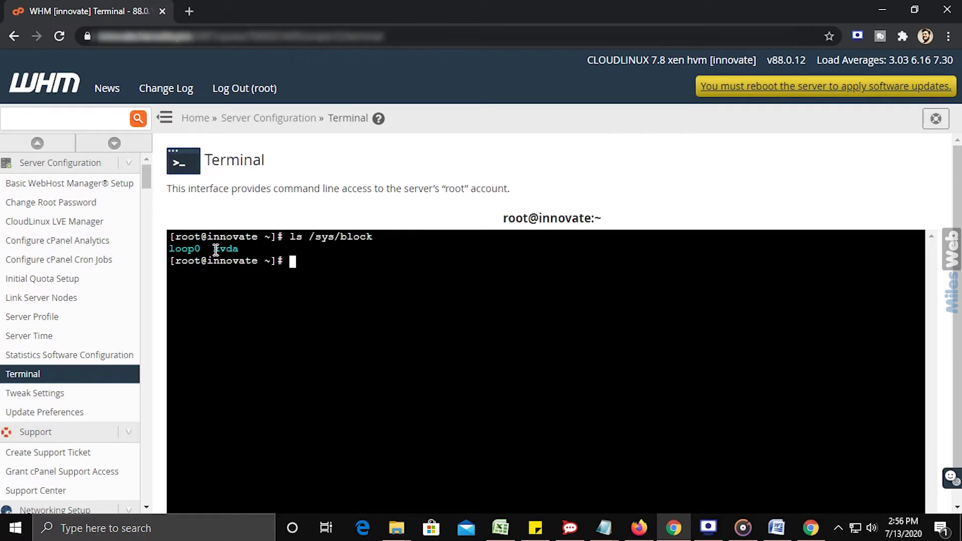
left_click_drag(213, 249, 239, 250)
left_click(298, 263)
Step: Run cat /sys/block/xvda/queue/rotational and highlight the 0 (SSD) result
right_click(294, 262)
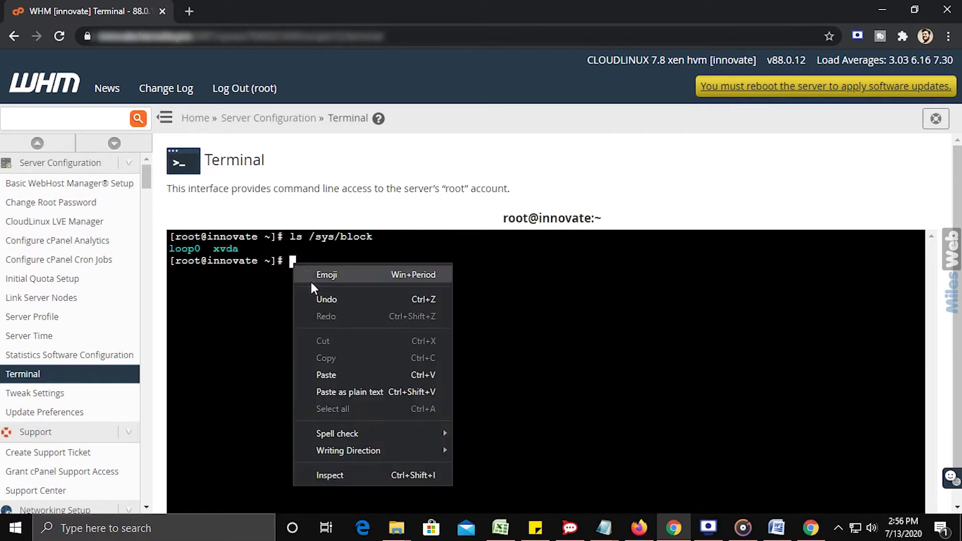
left_click(331, 373)
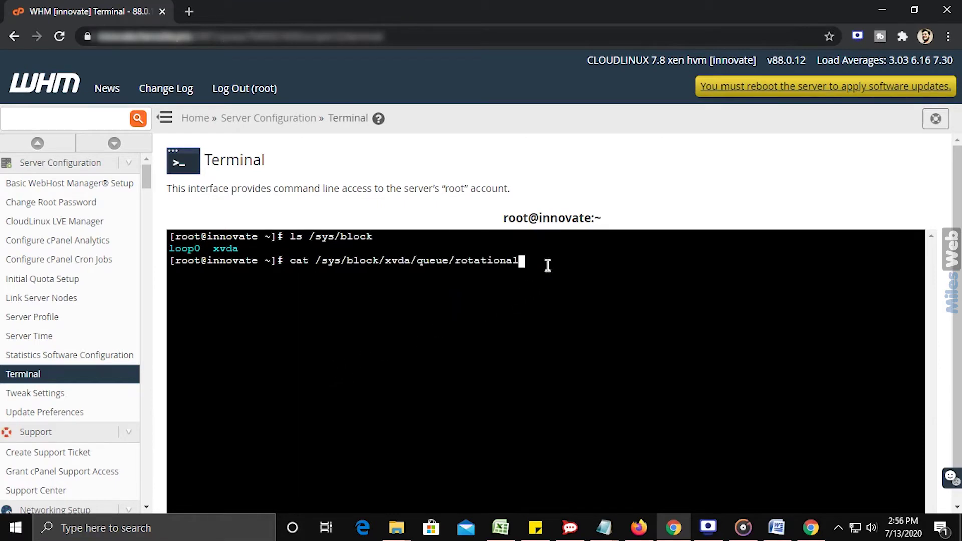
key("Return")
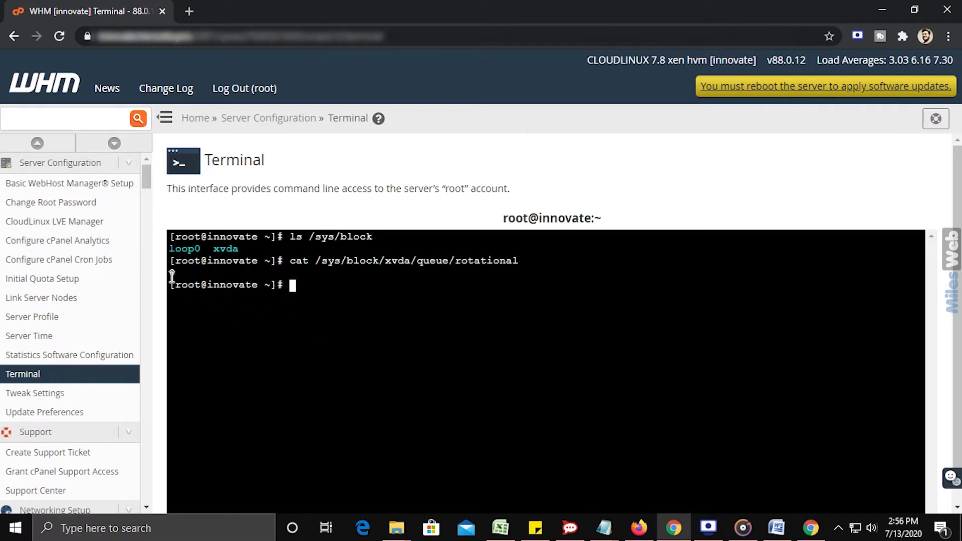
left_click_drag(168, 273, 198, 274)
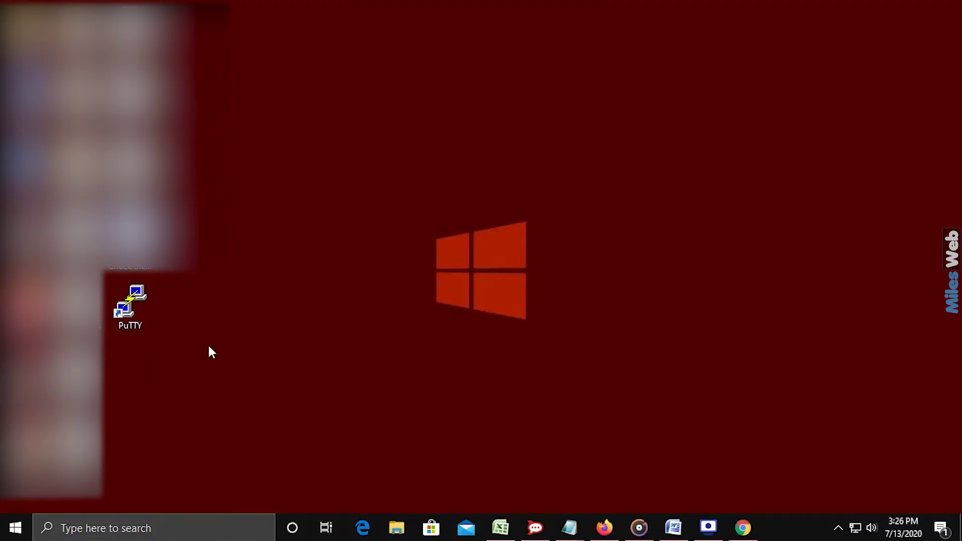
Step: Launch PuTTY and connect by SSH to 161.35.121.227 on port 22
double_click(140, 304)
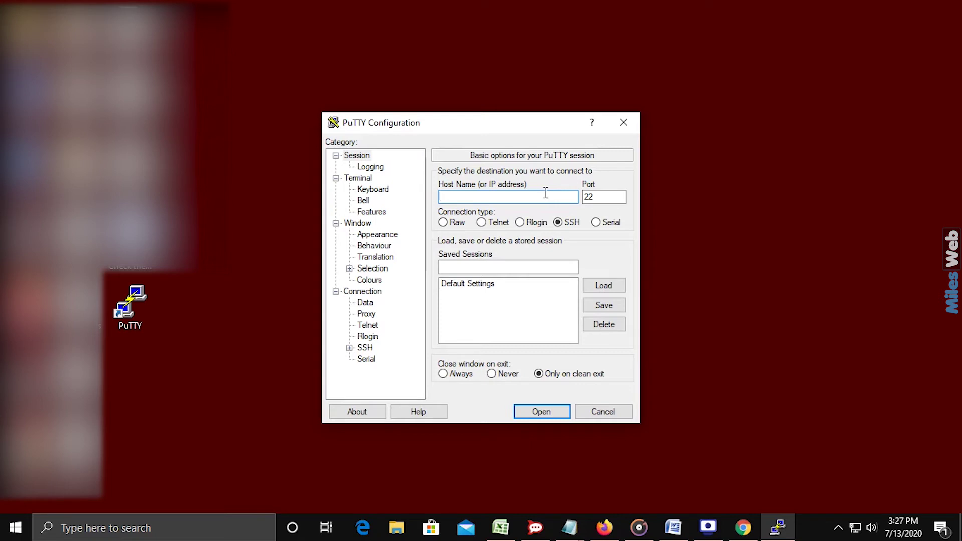
type("161")
type(".35.12")
type("1.227")
left_click(603, 198)
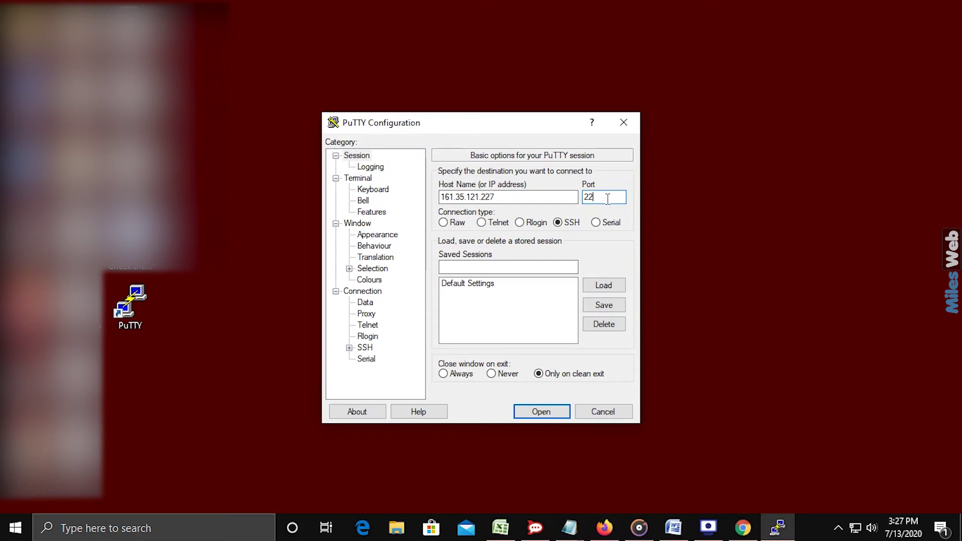
left_click(555, 417)
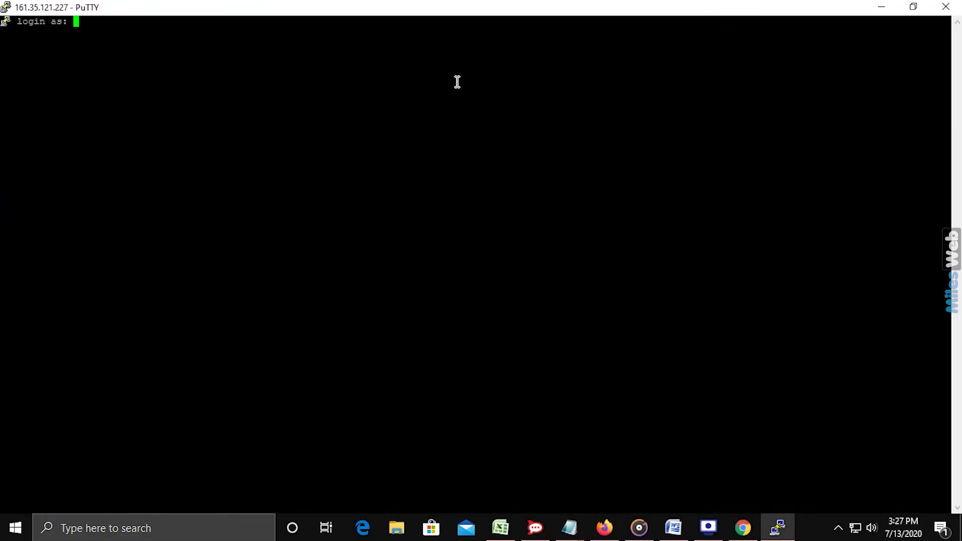
Step: Log in as root and list block devices with ls /sys/block, noting vdb
type("root")
key("Return")
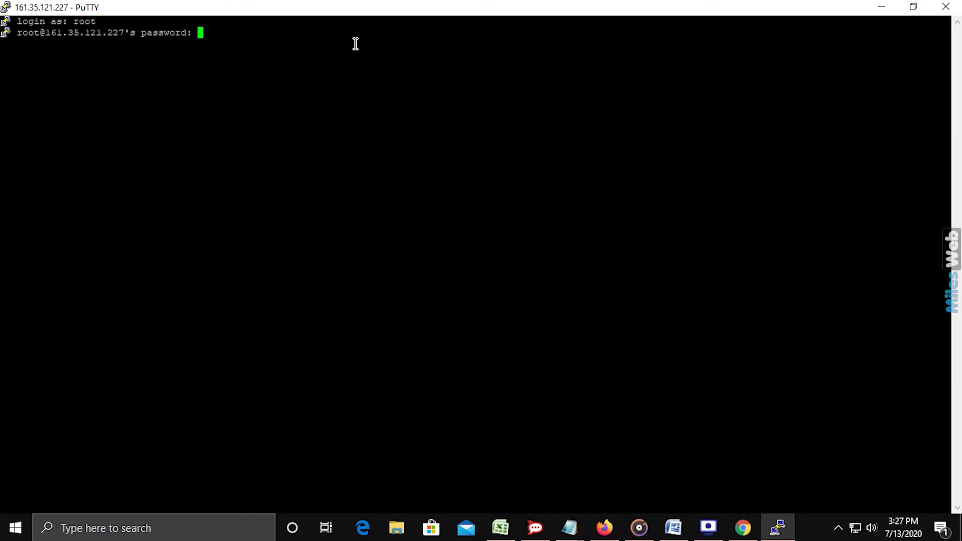
key("Return")
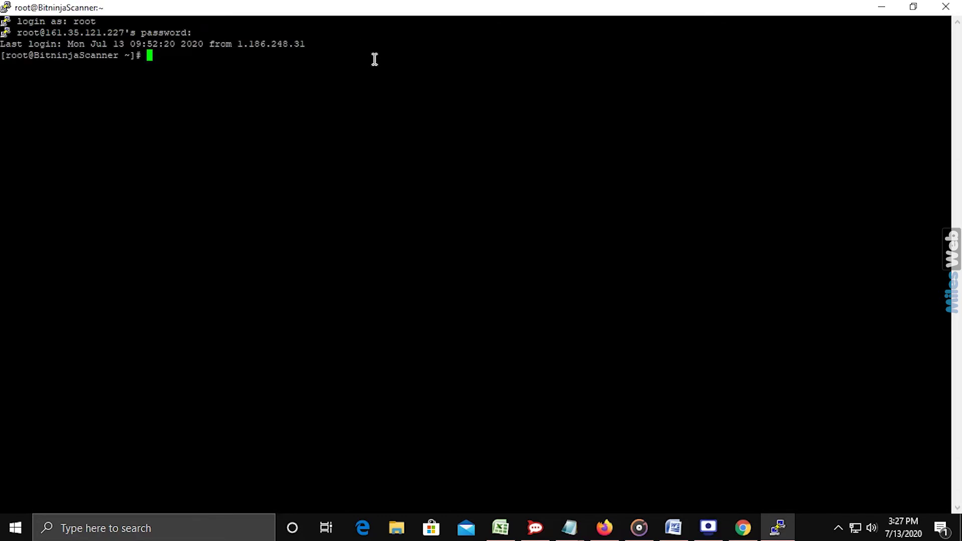
type("ls ")
type("/sys/")
type("block")
key("Return")
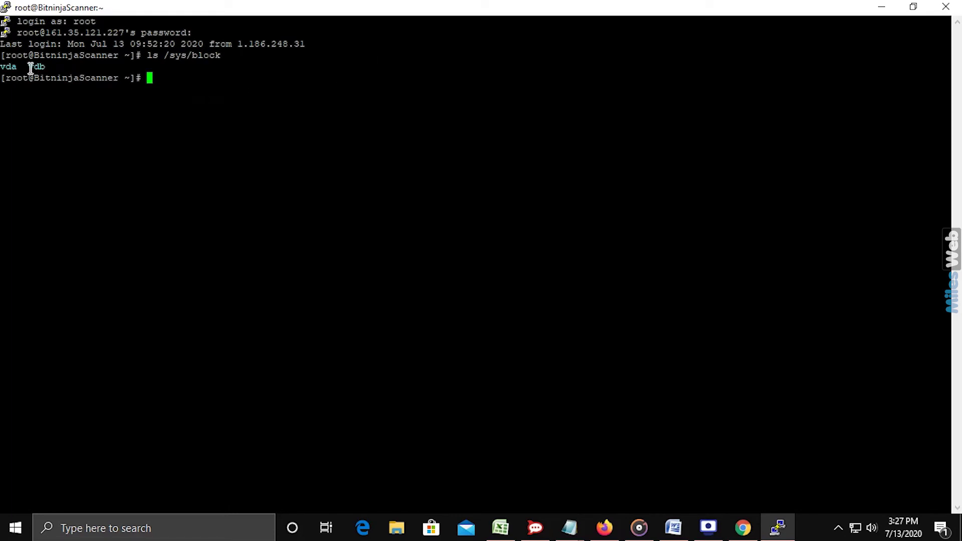
left_click_drag(28, 66, 45, 66)
left_click(344, 167)
Step: Run cat /sys/block/vdb/queue/rotational and mark its result of 1
right_click(236, 88)
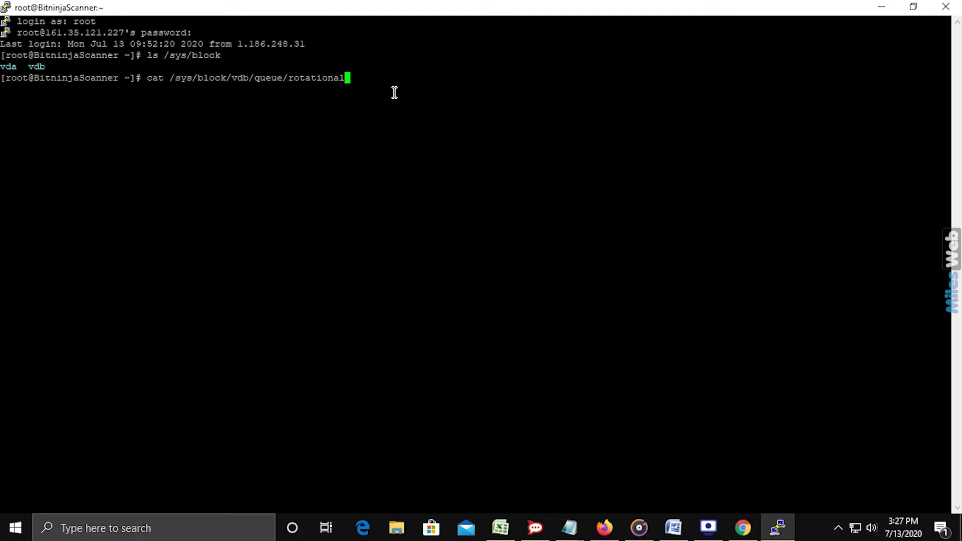
key("Return")
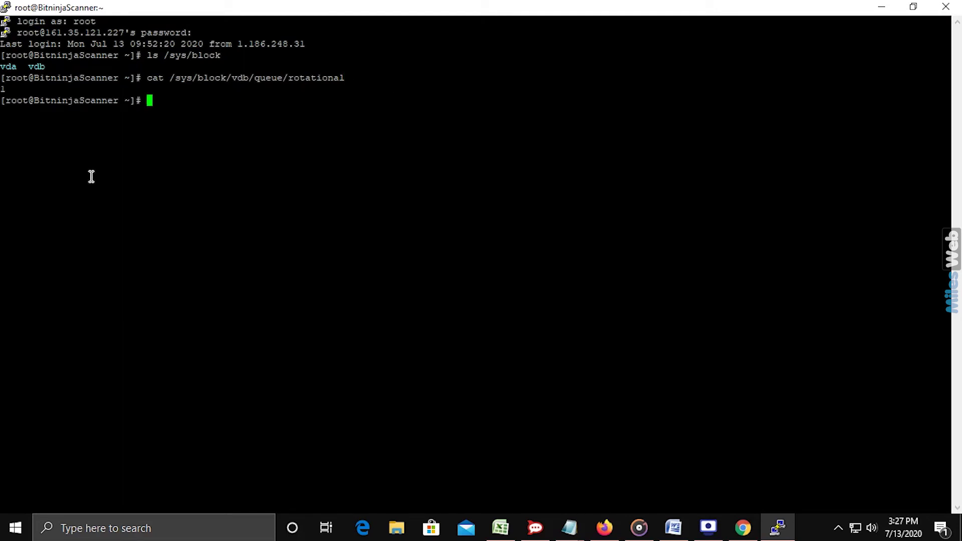
triple_click(6, 90)
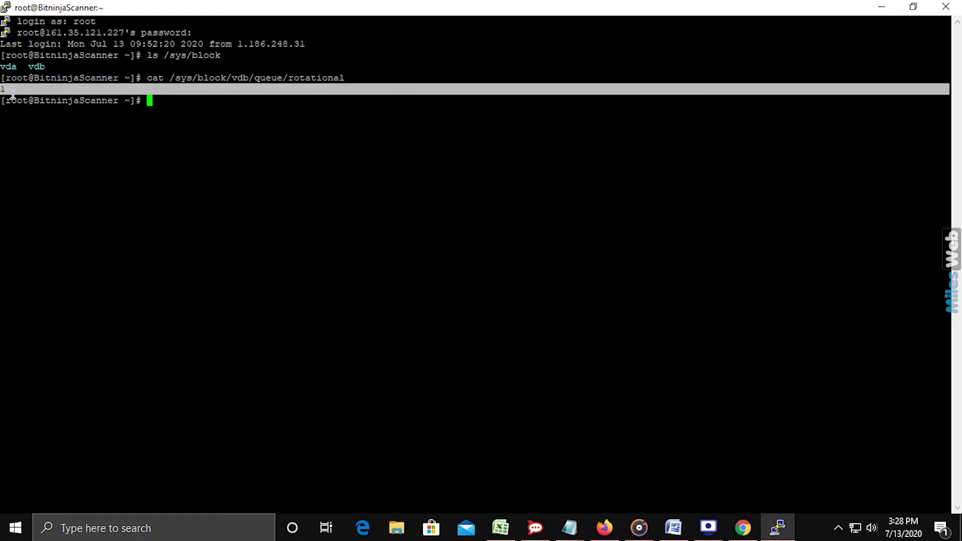
left_click(25, 133)
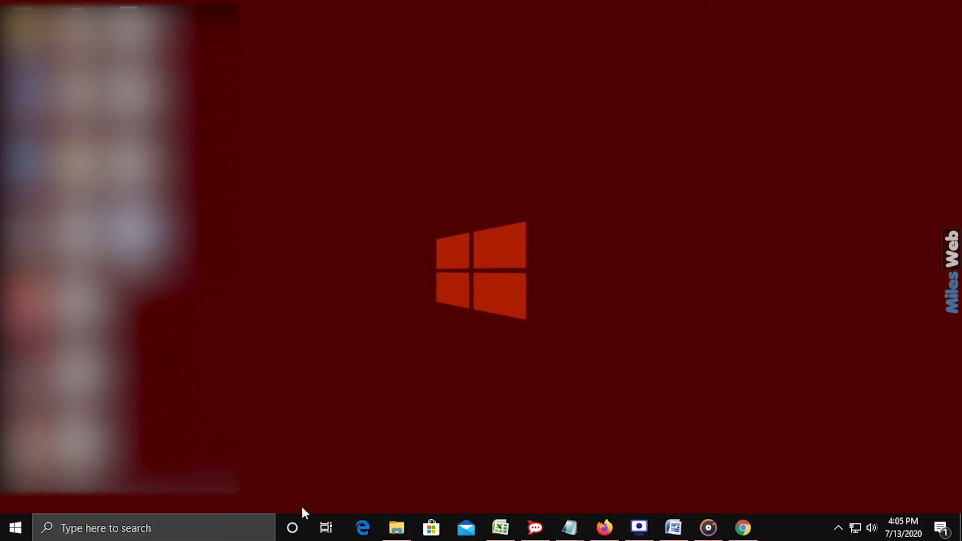
Step: Open the Run dialog from Windows search and enter Powershell
left_click(240, 528)
type("Ru")
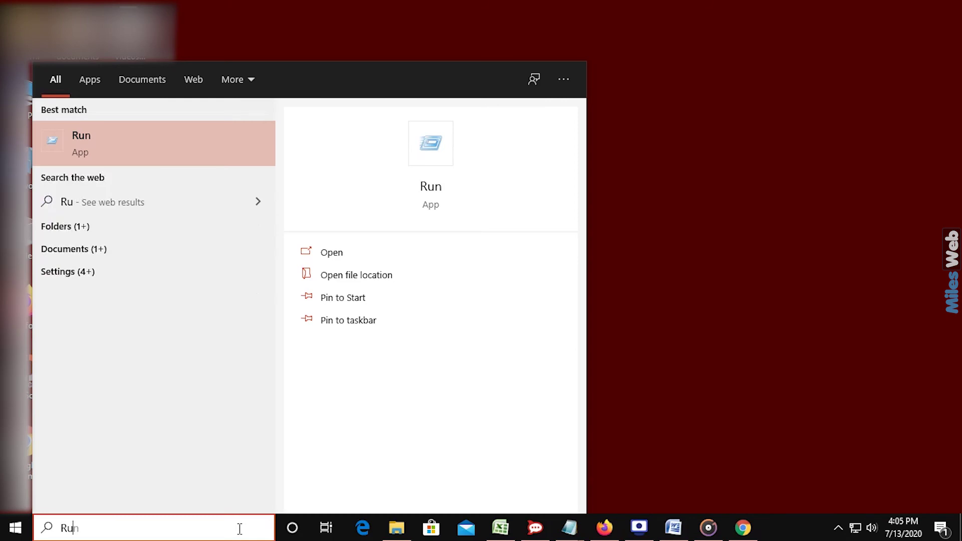
type("n")
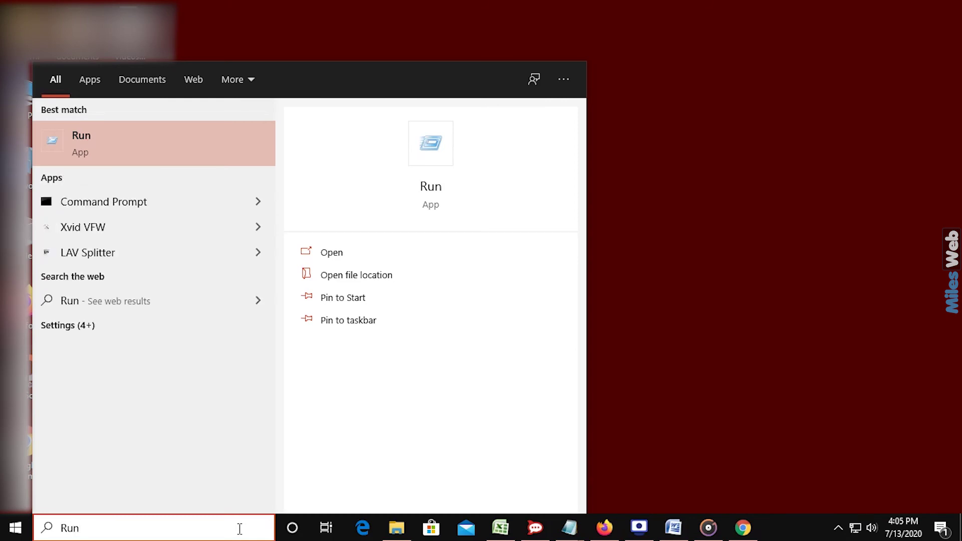
key("Return")
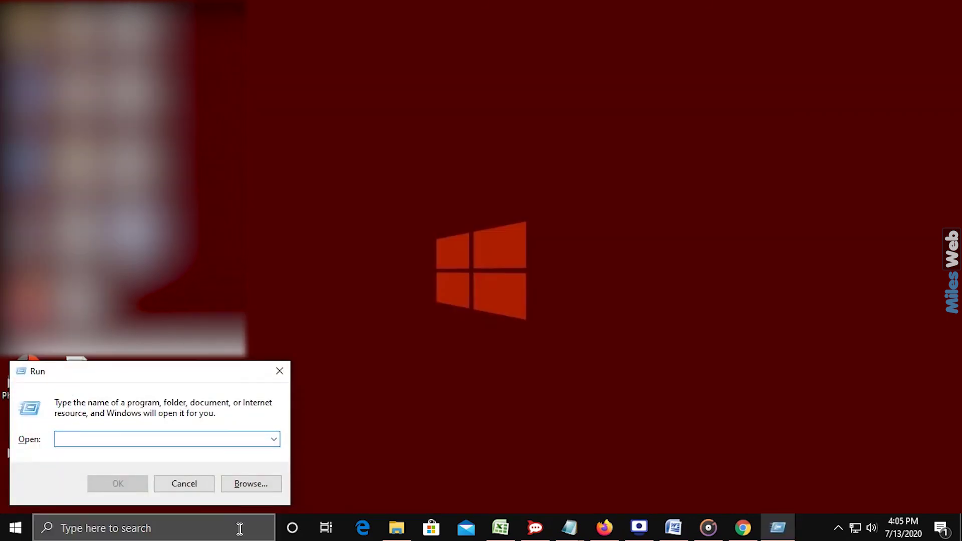
type("Powersh")
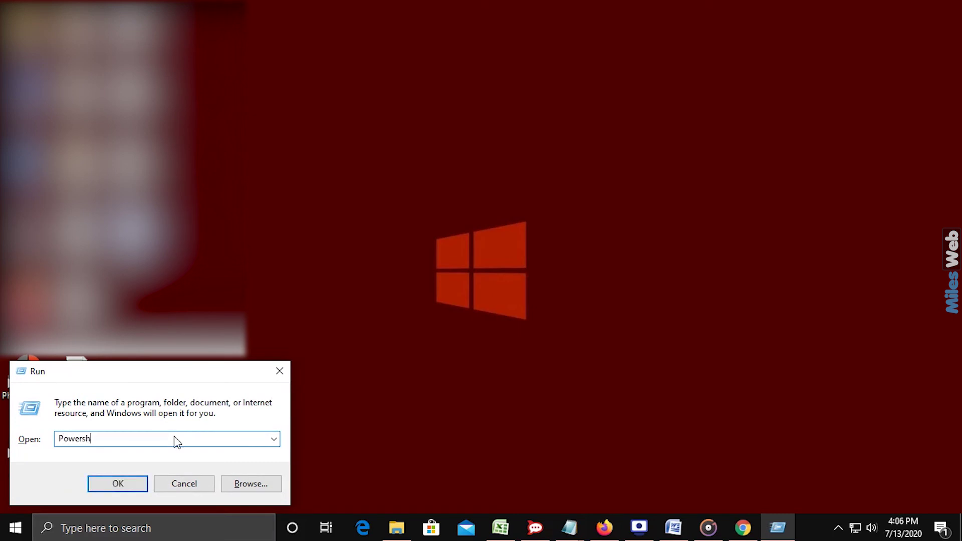
type("ell")
Step: In PowerShell, run Get-PhysicalDisk | Format-Table -AutoSize and highlight MediaType HDD
left_click(125, 483)
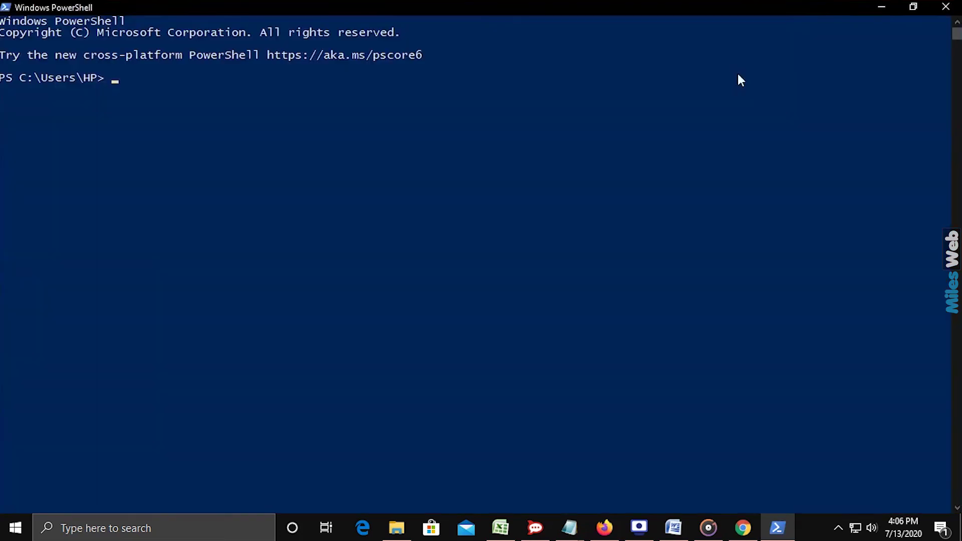
right_click(338, 95)
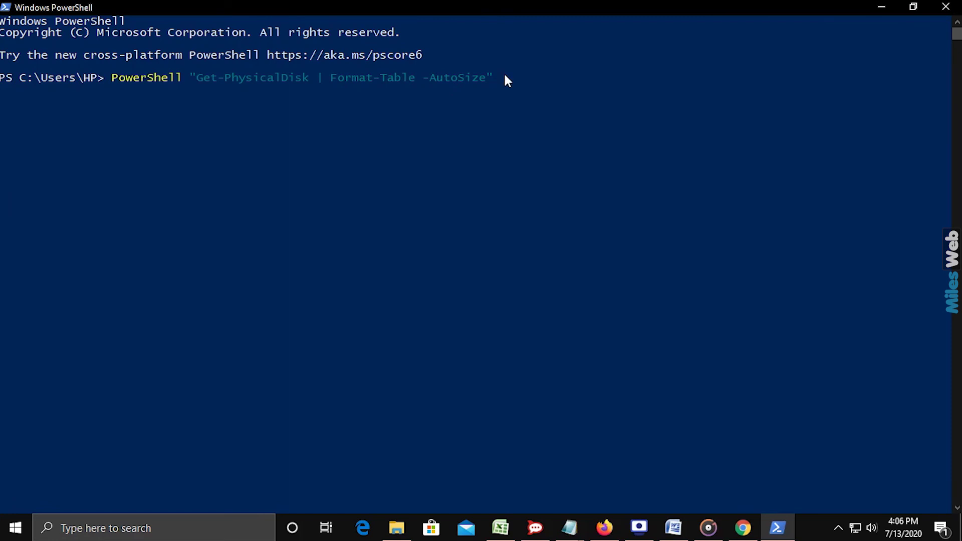
key("Return")
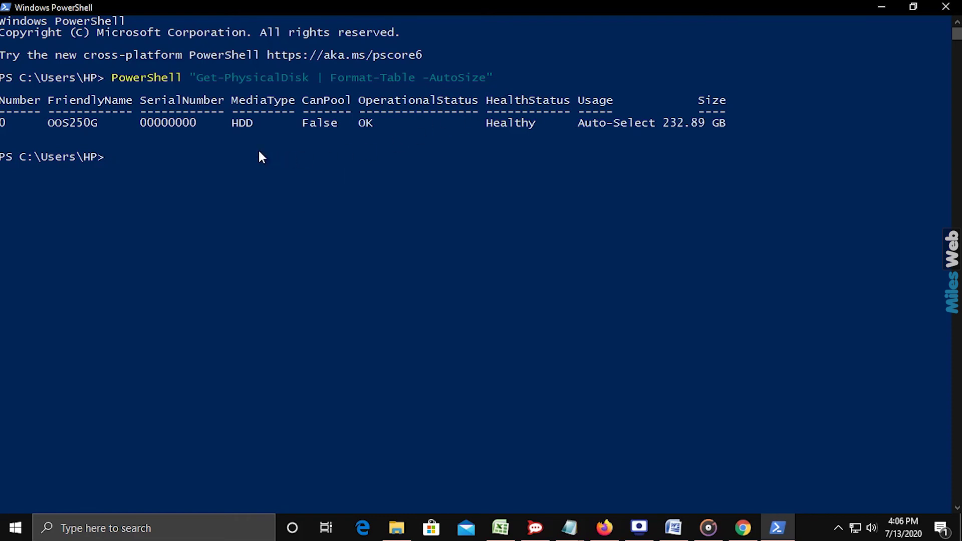
left_click_drag(232, 99, 289, 98)
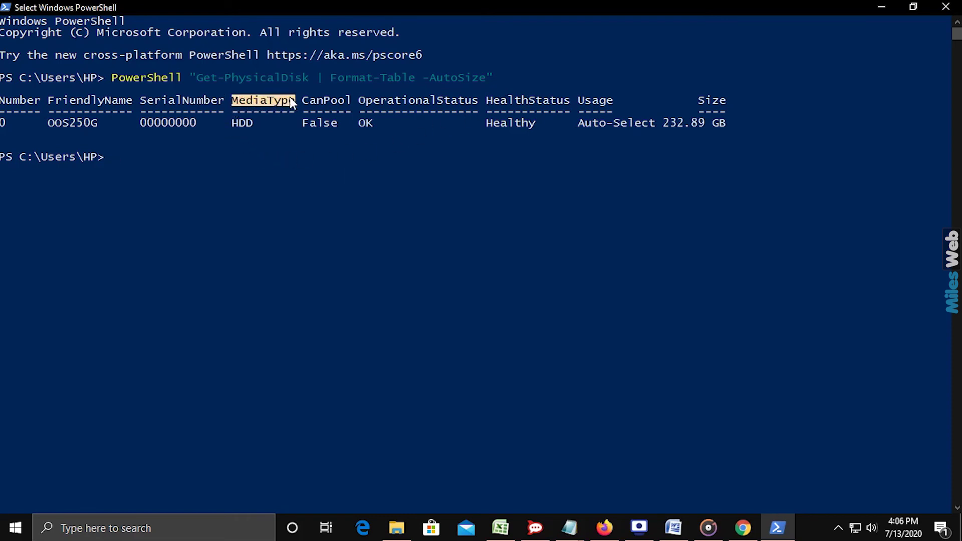
left_click_drag(231, 124, 254, 123)
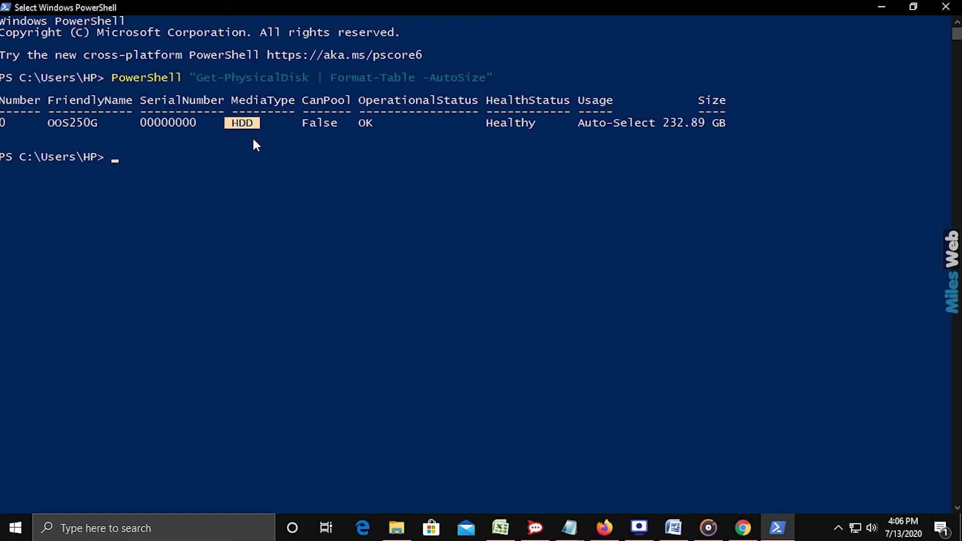